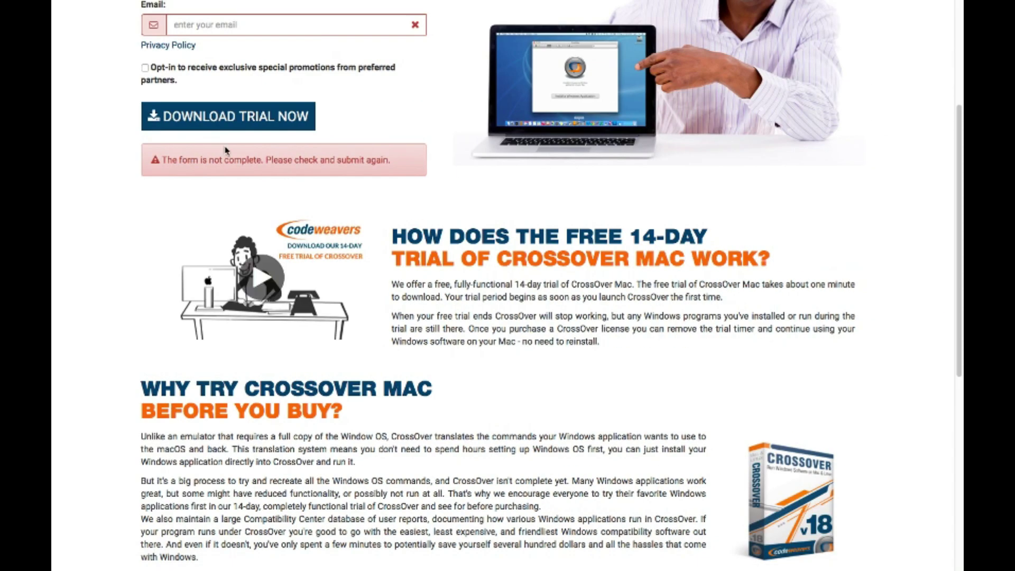
# - Scroll the current page and briefly show, then dismiss, the Safari favourites
pyautogui.scroll(-7, 256, 319)
pyautogui.scroll(11, 256, 319)
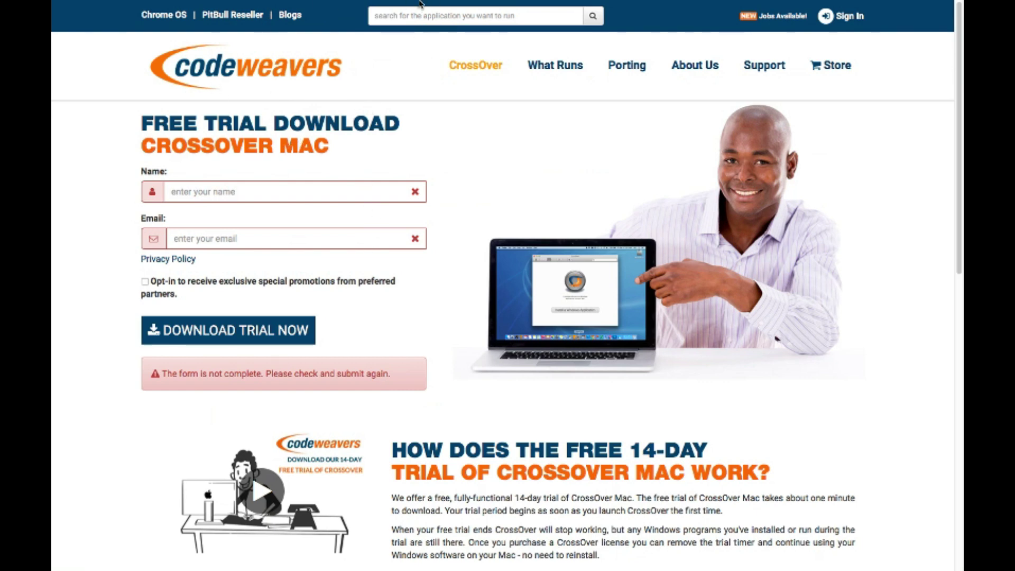
pyautogui.moveTo(422, 4)
pyautogui.click(406, 27)
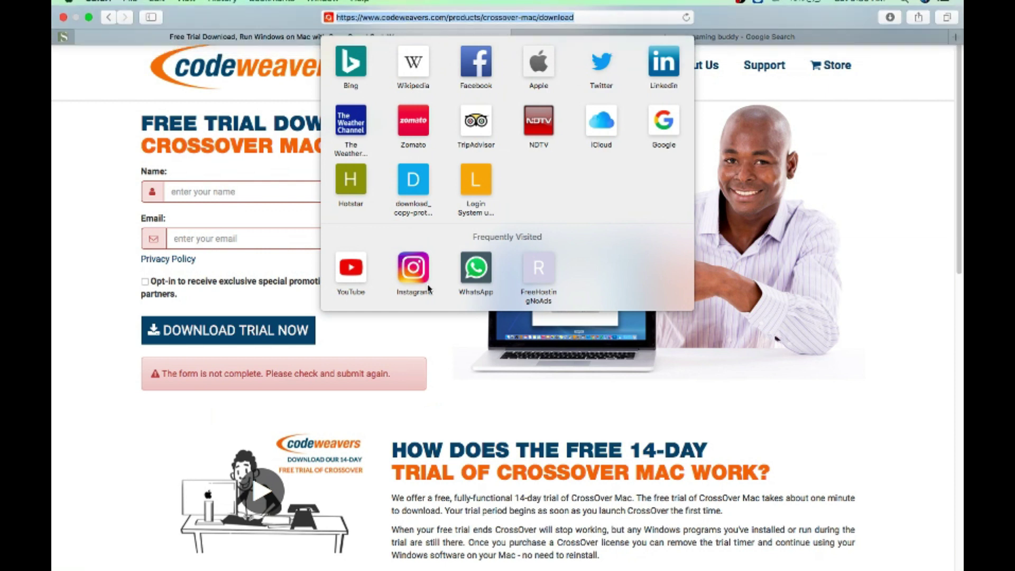
pyautogui.click(917, 317)
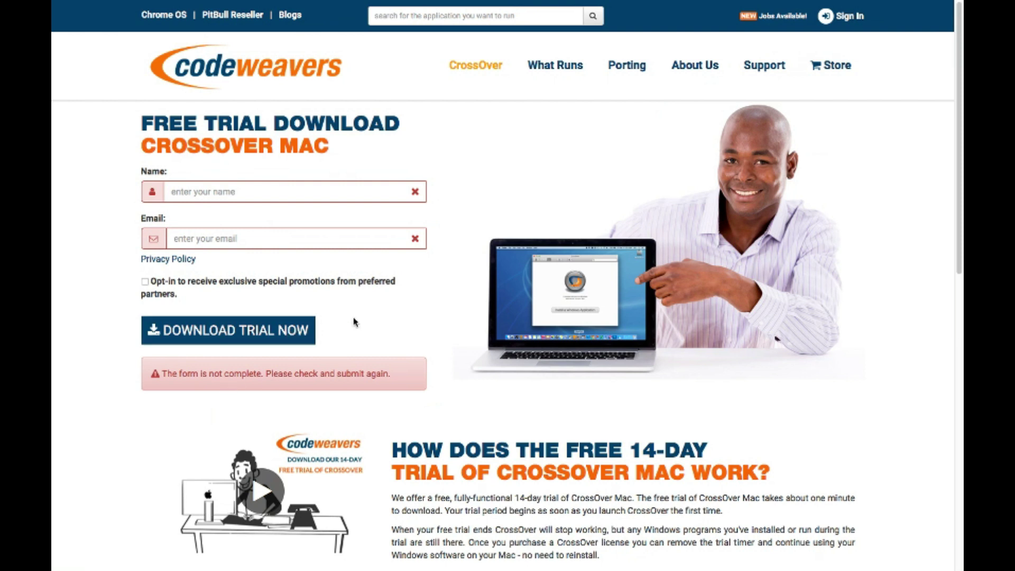
# - Open the official tgb.qq.com page from the search results and check the installer download's progress
pyautogui.moveTo(197, 2)
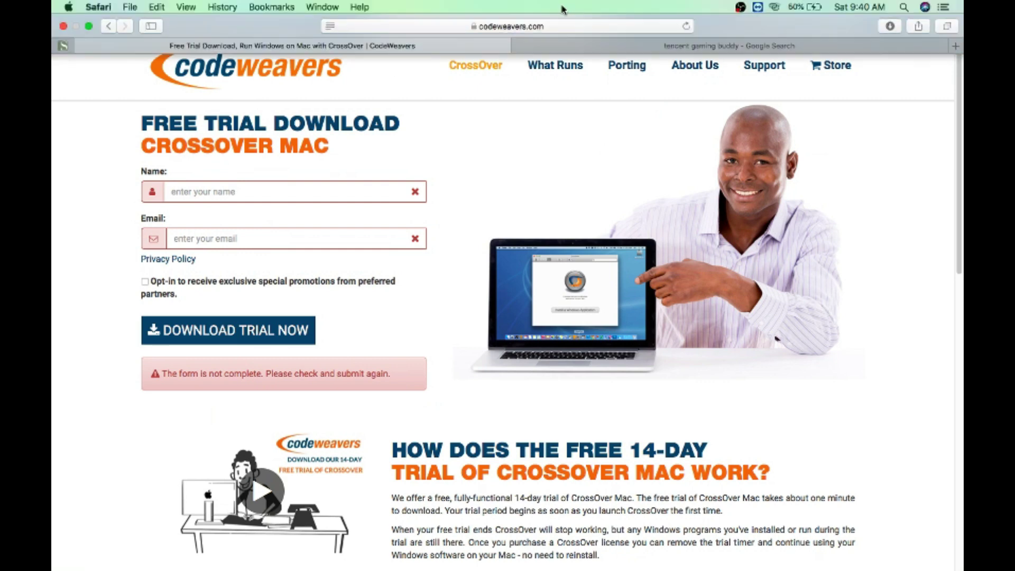
pyautogui.click(587, 47)
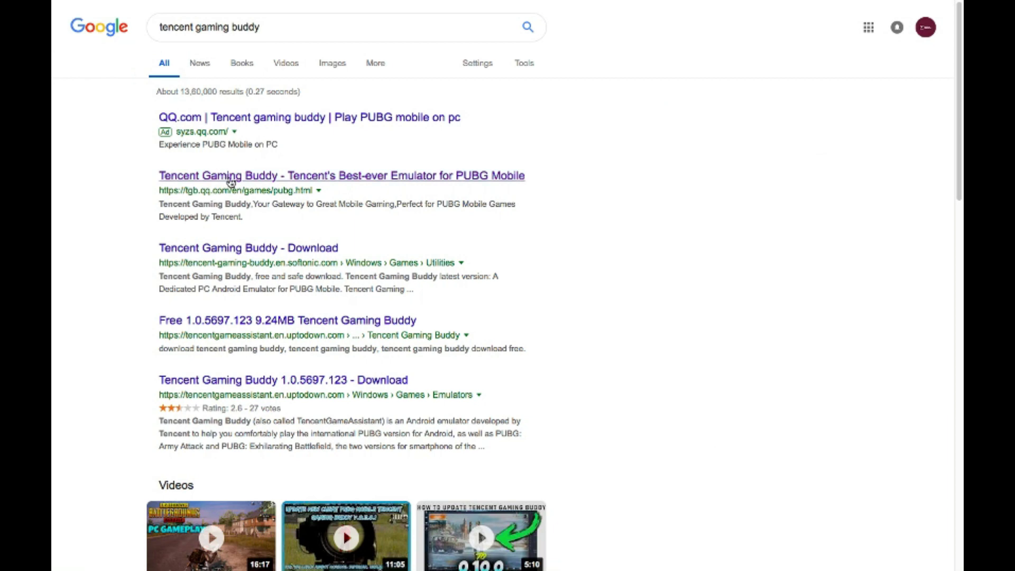
pyautogui.click(211, 176)
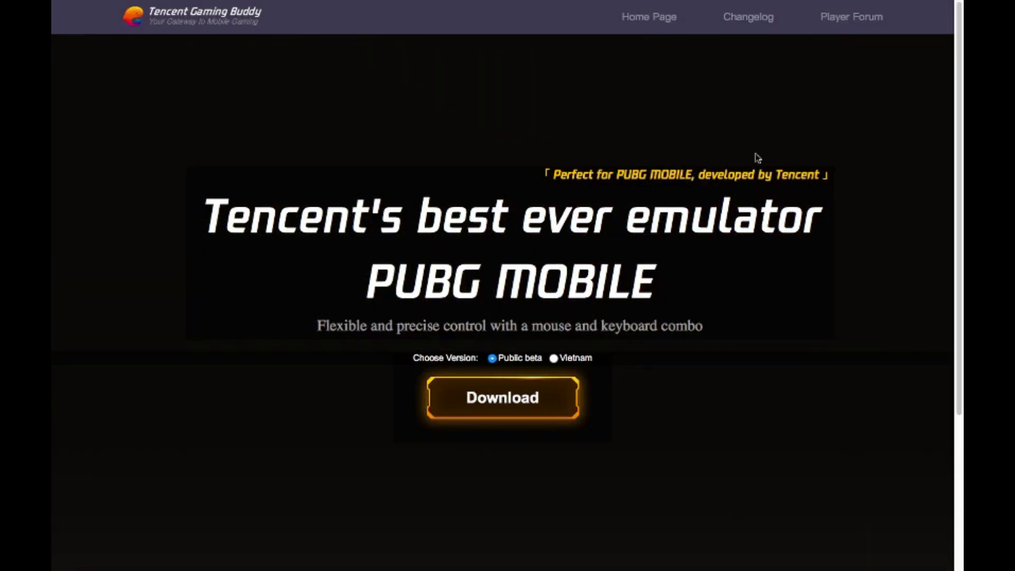
pyautogui.moveTo(878, 4)
pyautogui.click(890, 27)
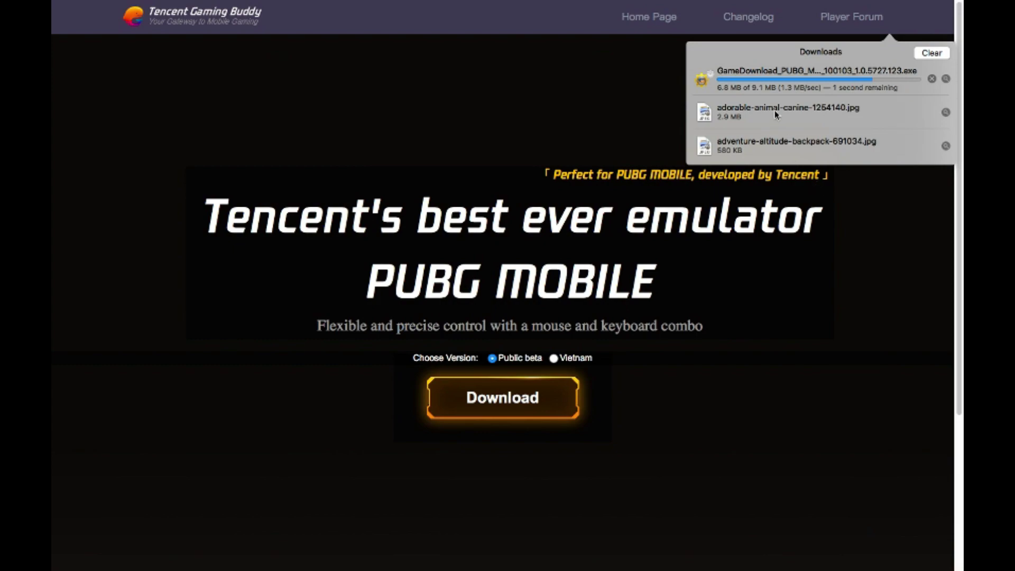
pyautogui.click(587, 109)
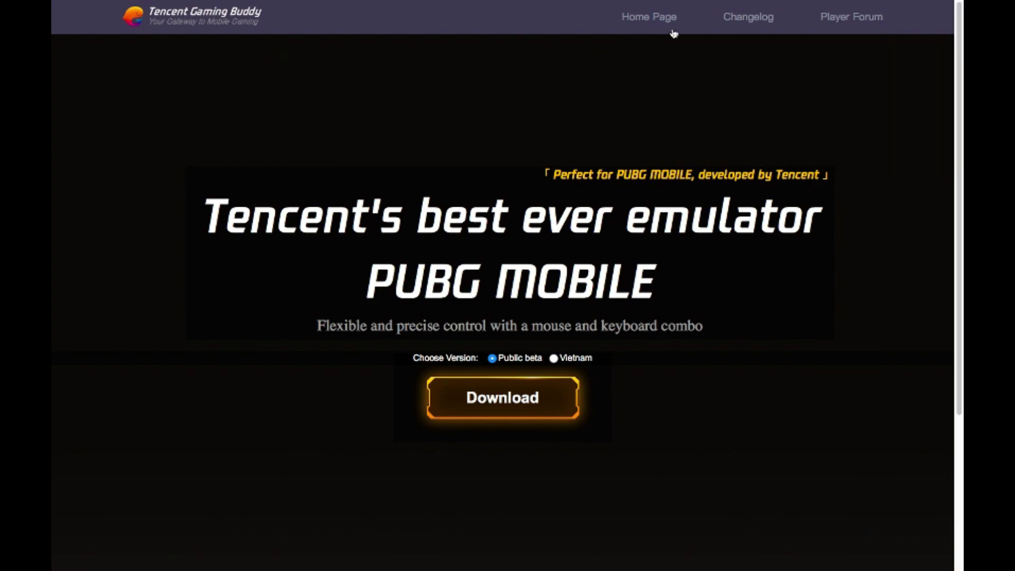
pyautogui.moveTo(884, 4)
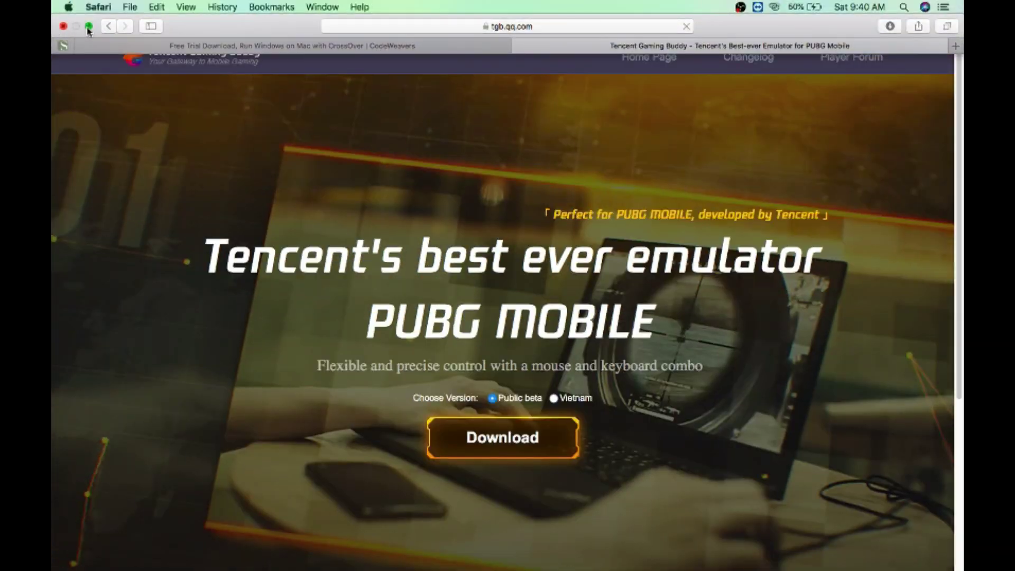
# - Exit full screen, minimize Safari, launch CrossOver from Launchpad, and show the Downloads stack
pyautogui.click(88, 26)
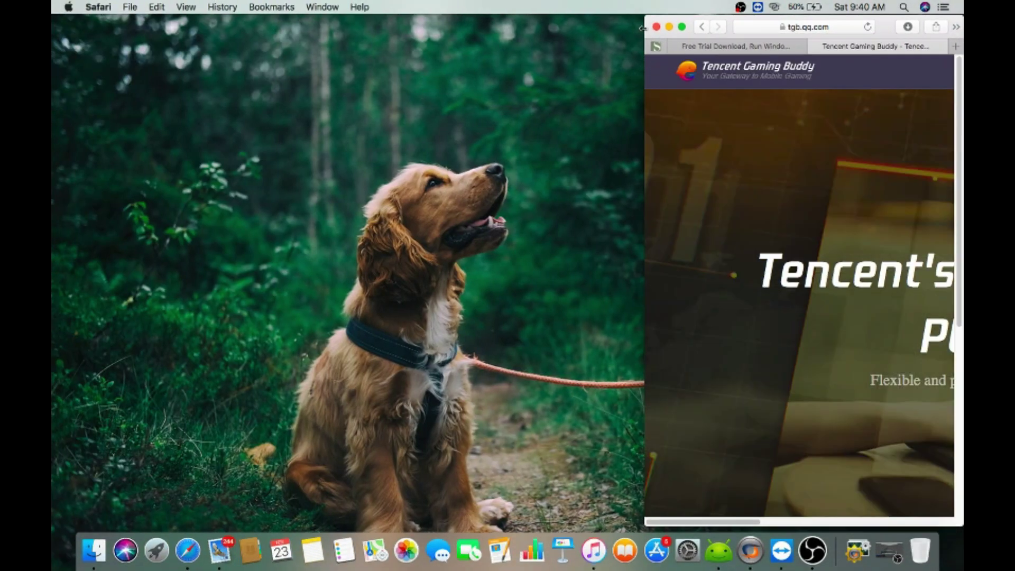
pyautogui.click(669, 27)
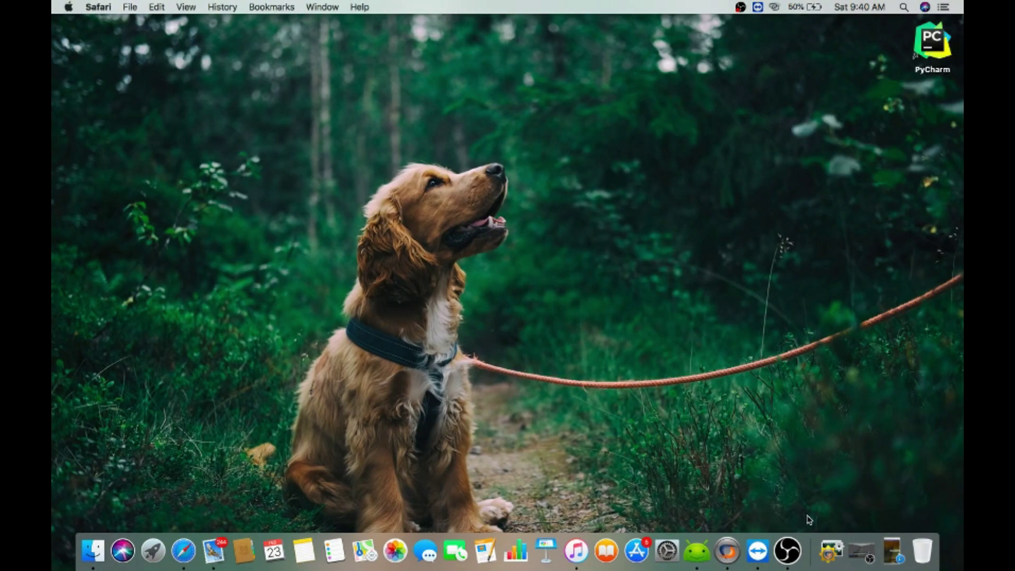
pyautogui.click(153, 550)
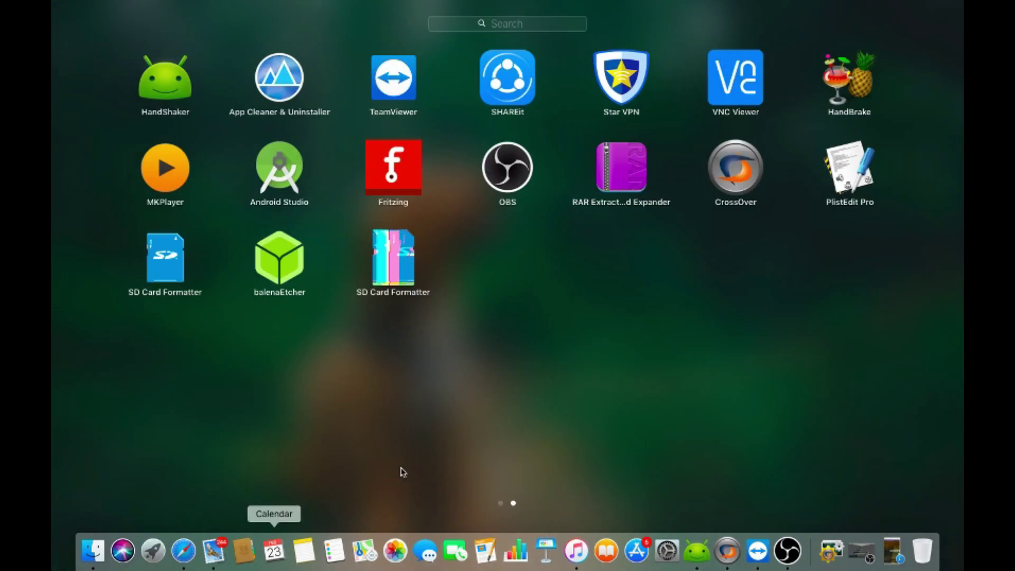
pyautogui.click(737, 172)
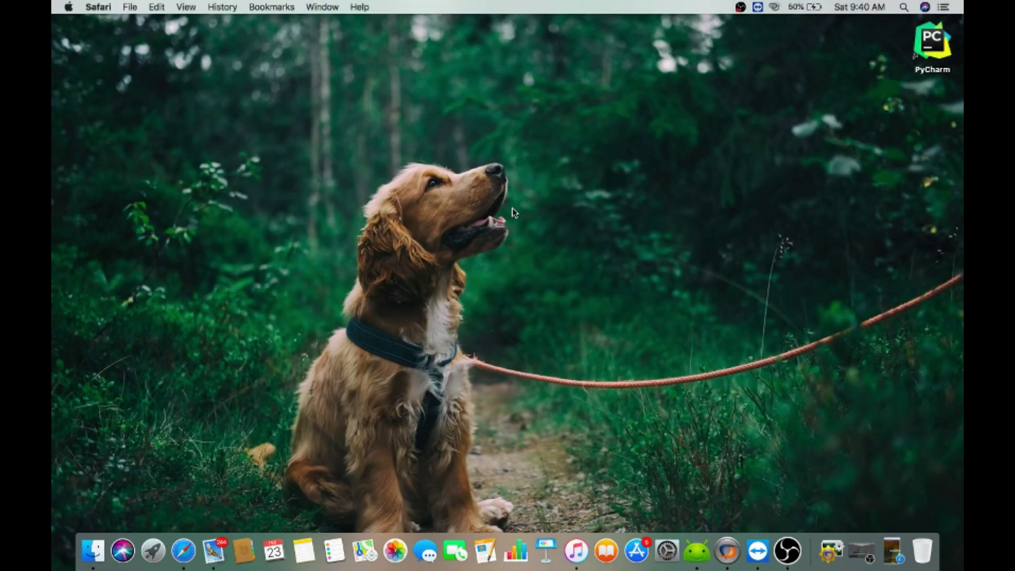
pyautogui.click(831, 551)
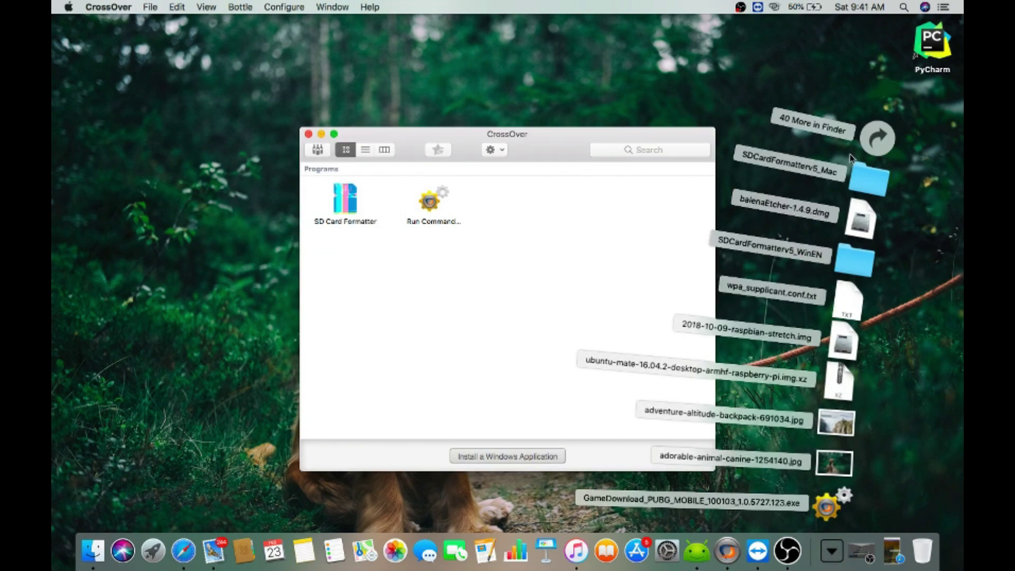
# - Open Downloads in Finder, run the GameDownload exe with CrossOver, and move the update notice aside
pyautogui.click(873, 144)
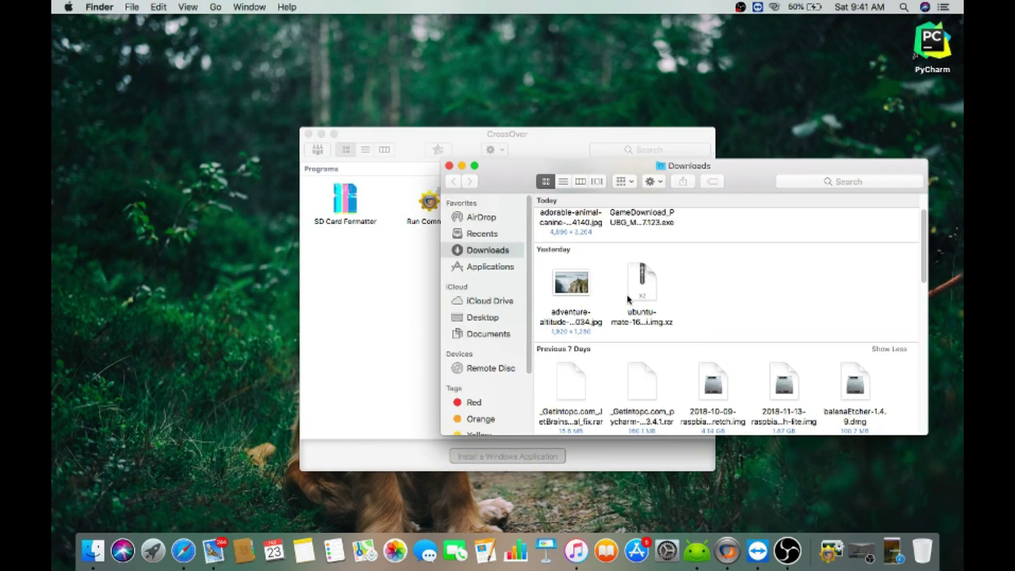
pyautogui.scroll(-3, 629, 299)
pyautogui.scroll(5, 632, 264)
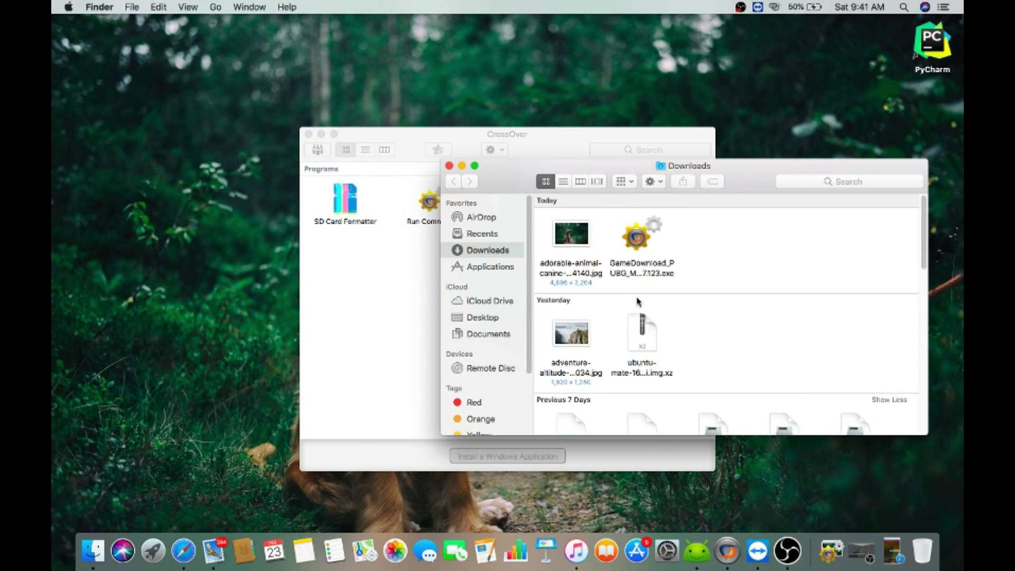
pyautogui.doubleClick(639, 244)
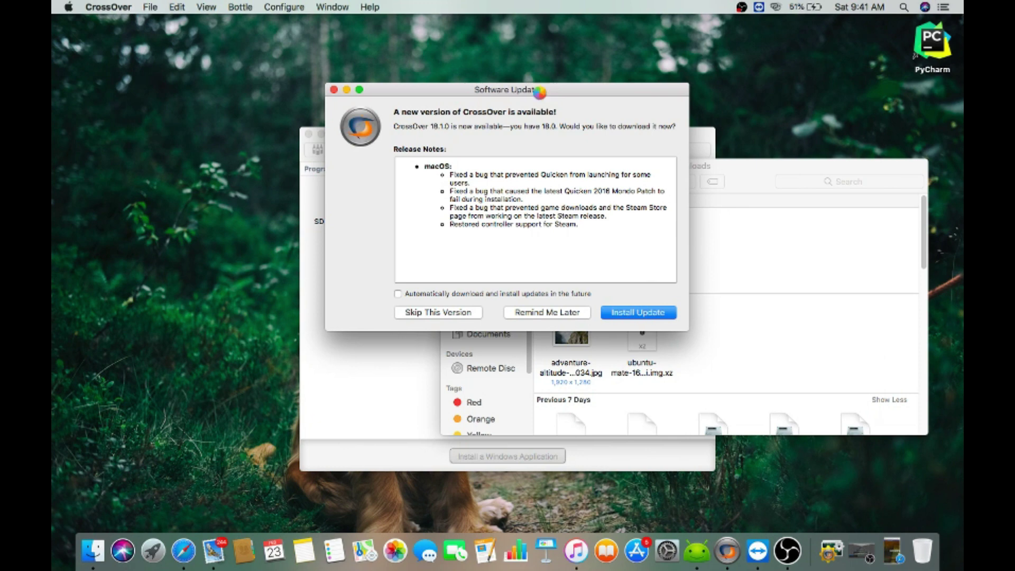
pyautogui.click(295, 99)
pyautogui.moveTo(560, 97); pyautogui.dragTo(396, 130)
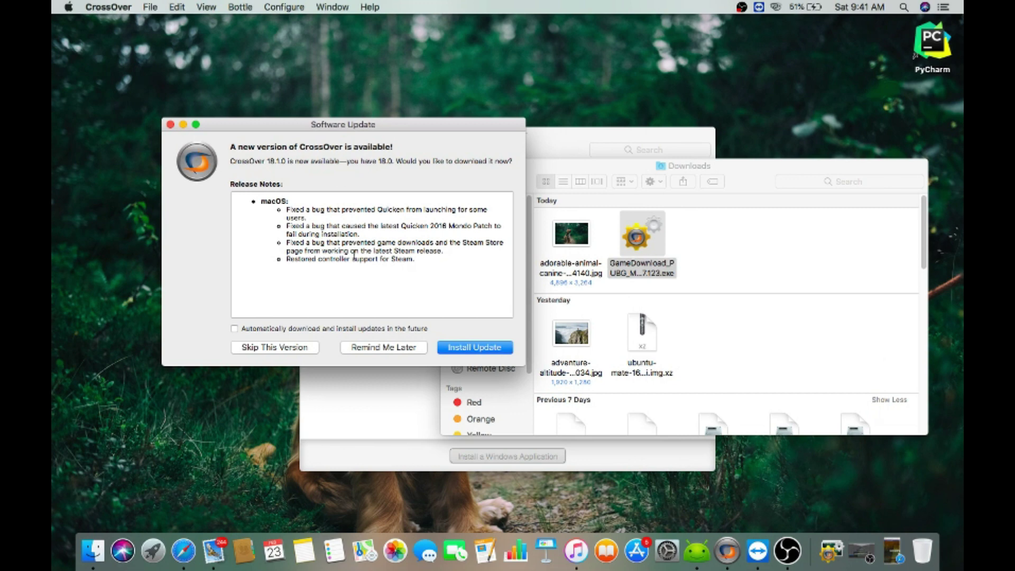
# - Postpone the CrossOver 18.1.0 update and close the Programs and installer windows
pyautogui.click(374, 348)
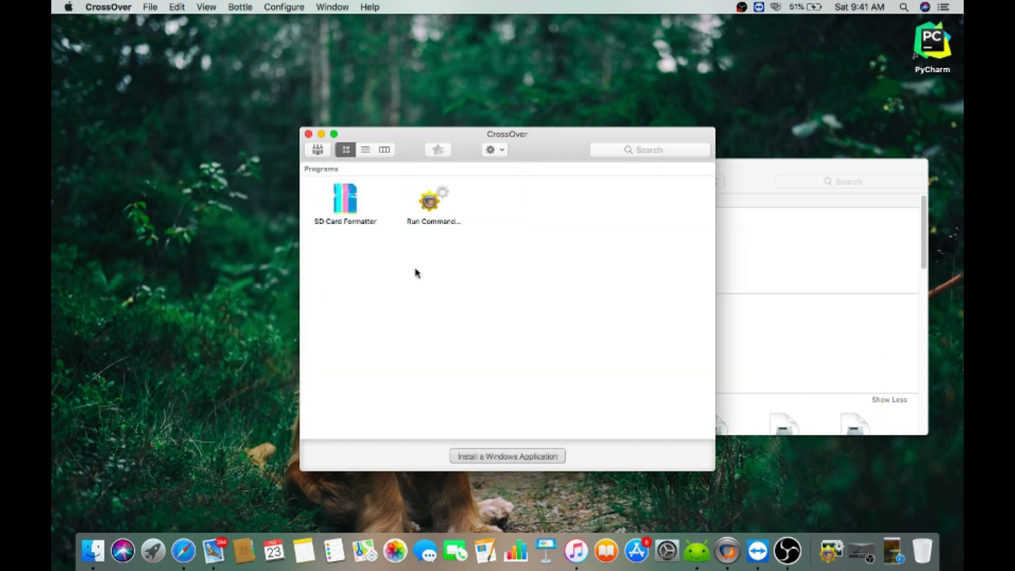
pyautogui.click(759, 284)
pyautogui.doubleClick(630, 229)
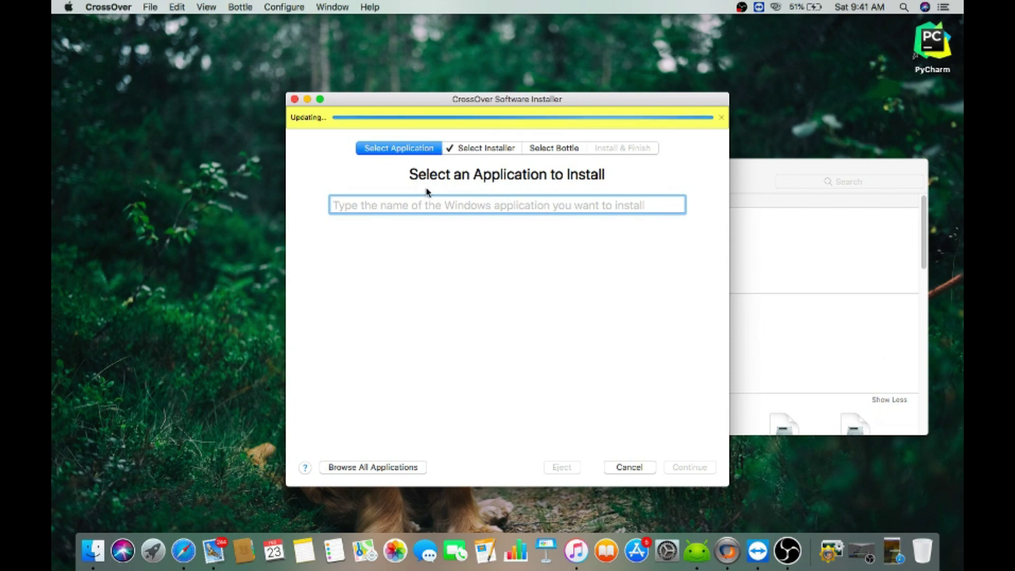
pyautogui.press('Escape')
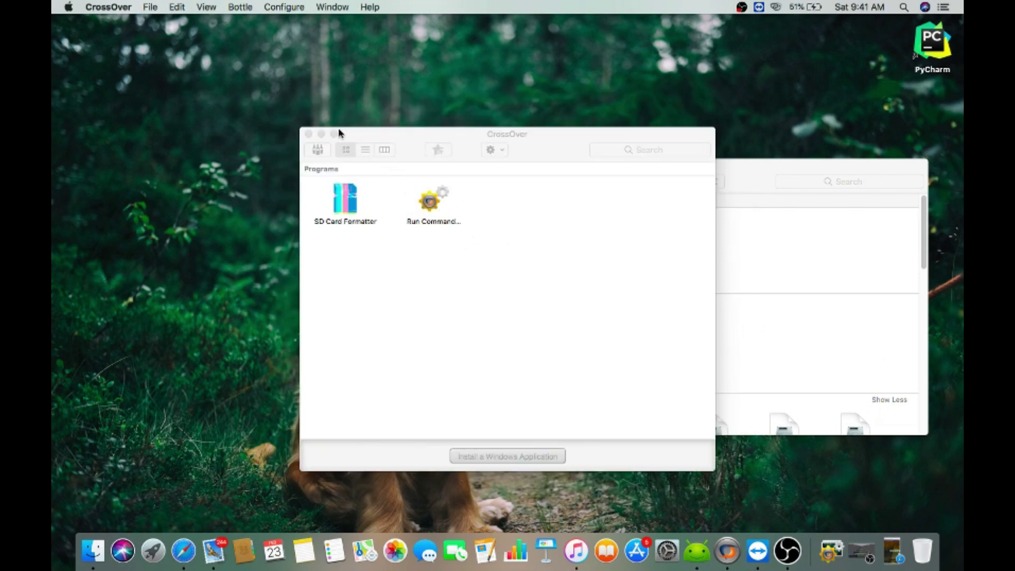
pyautogui.click(308, 134)
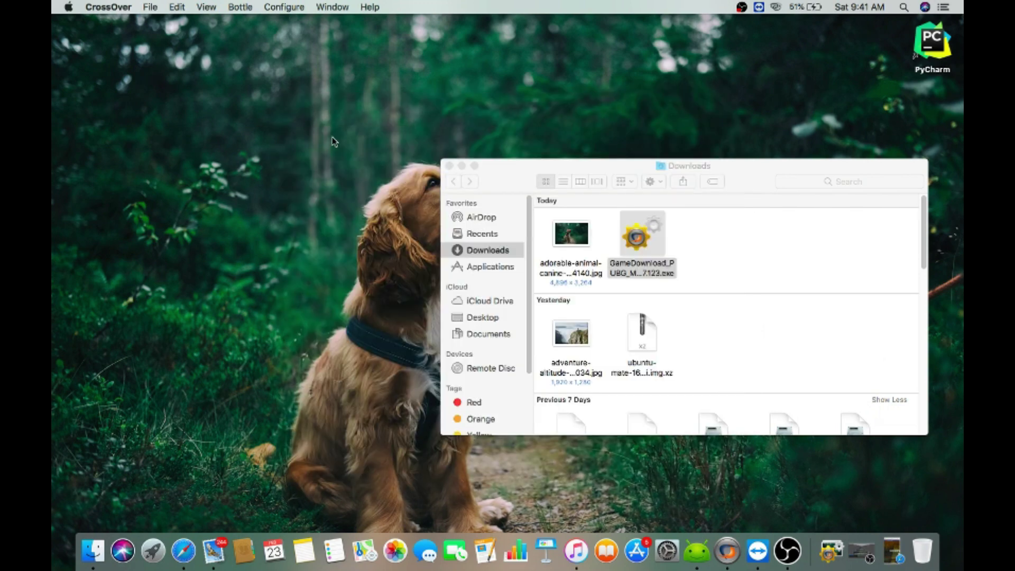
# - Open the PUBG installer with CrossOver and choose unlisted application 'tencent buddy gaming'
pyautogui.doubleClick(622, 235)
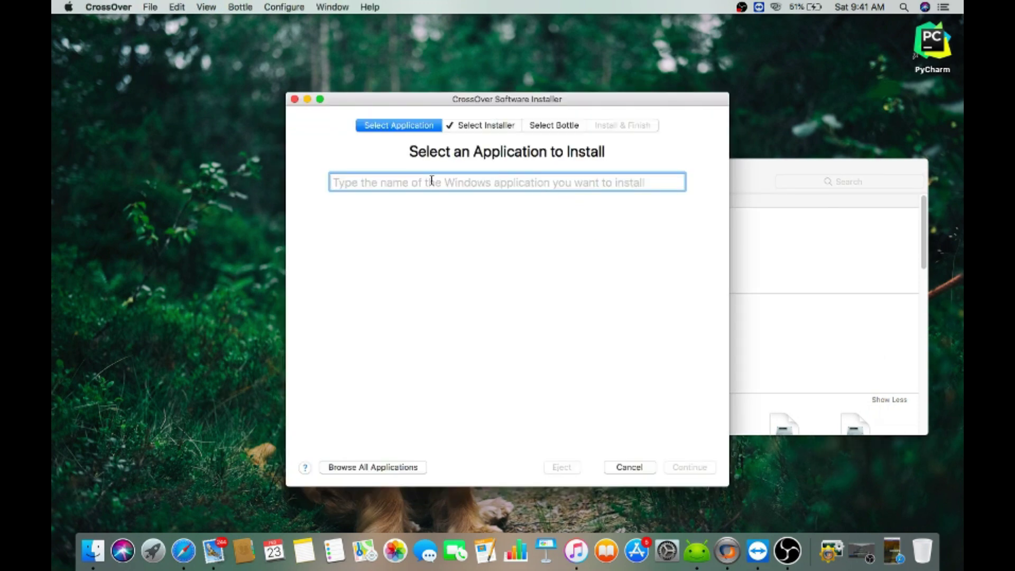
pyautogui.write('ten')
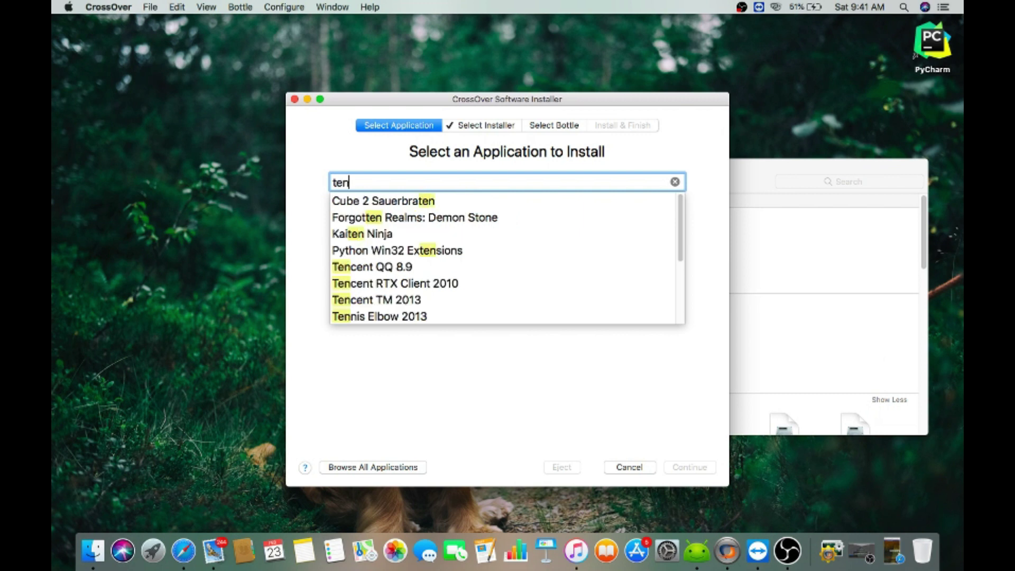
pyautogui.write('cent')
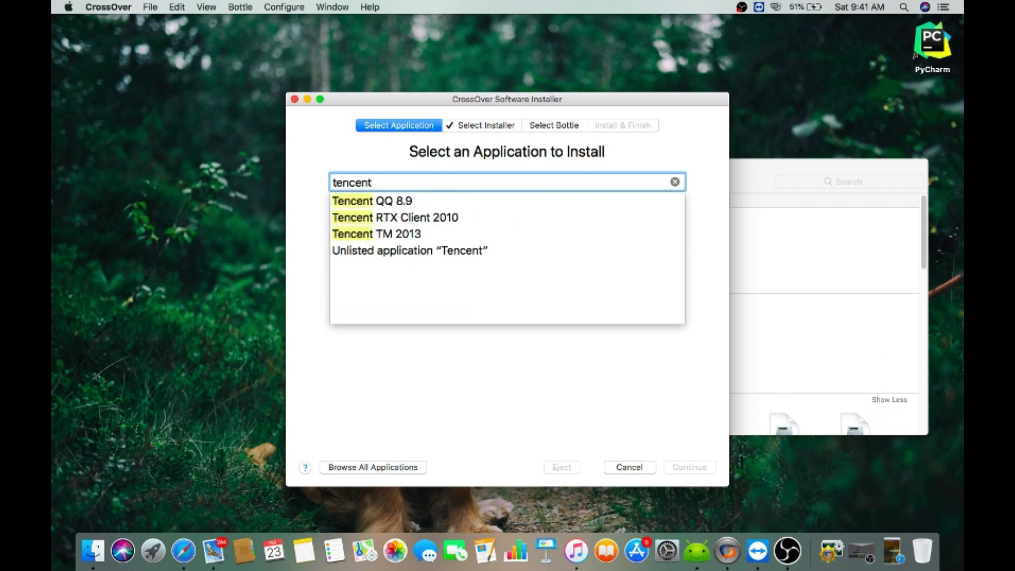
pyautogui.write(' buddy')
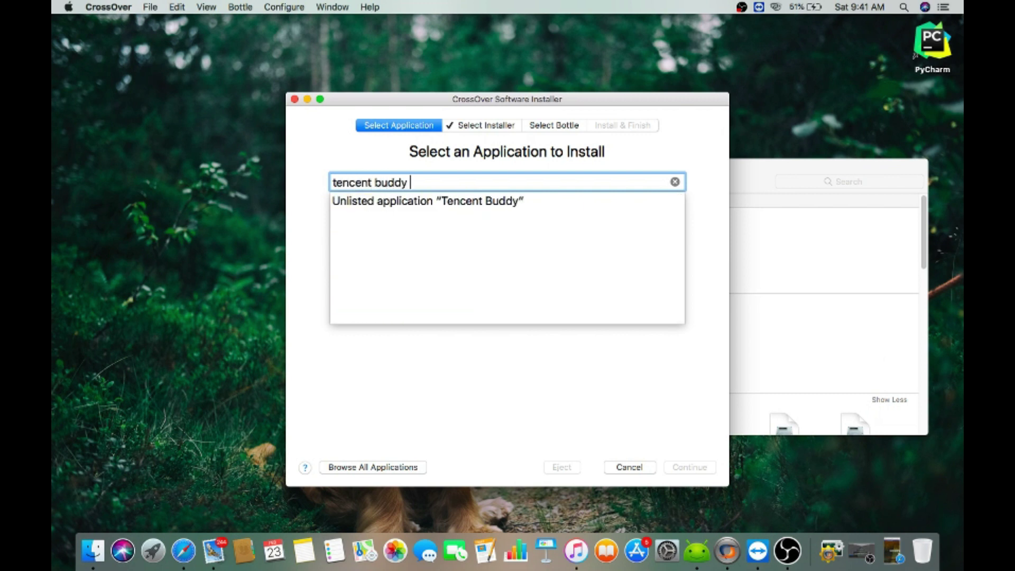
pyautogui.write(' gaming')
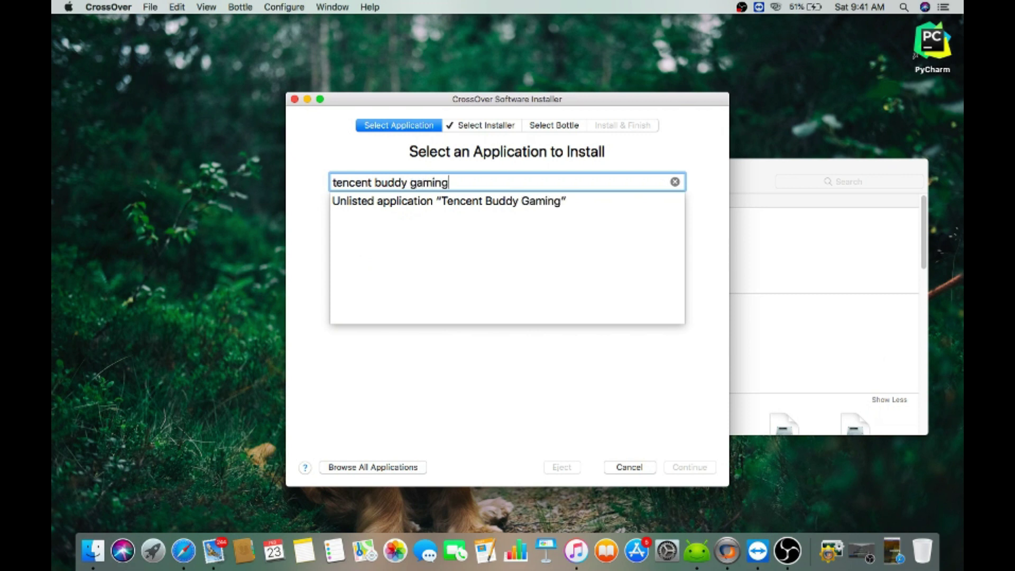
pyautogui.press('Down')
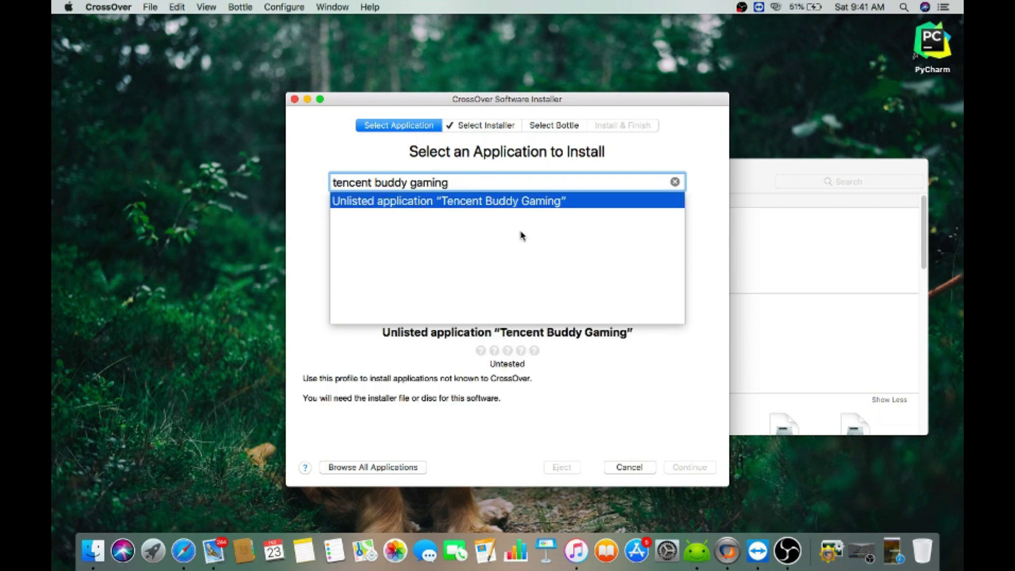
pyautogui.click(477, 206)
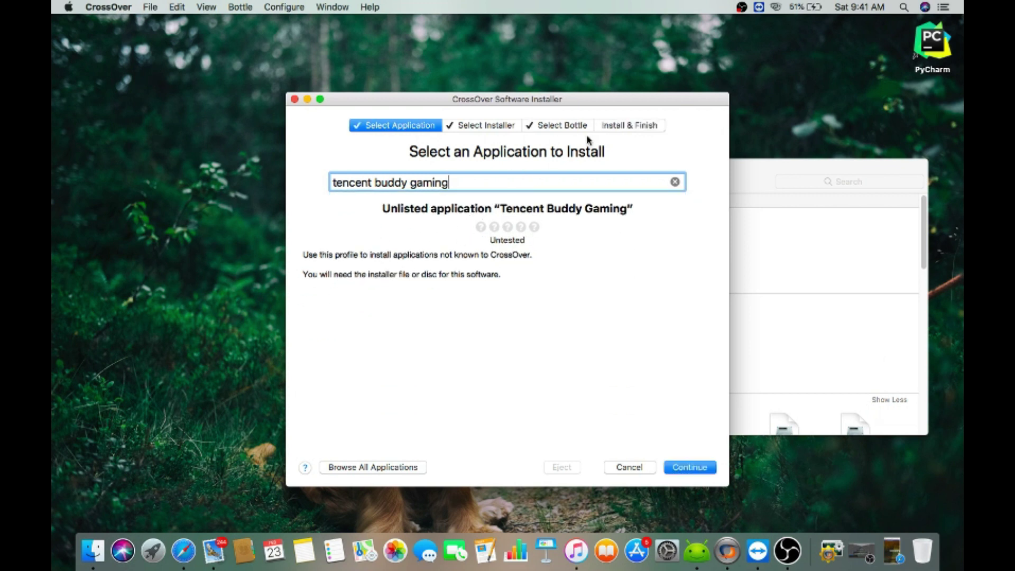
# - Review the installer and bottle steps, then install into a new Windows 7 bottle
pyautogui.click(479, 127)
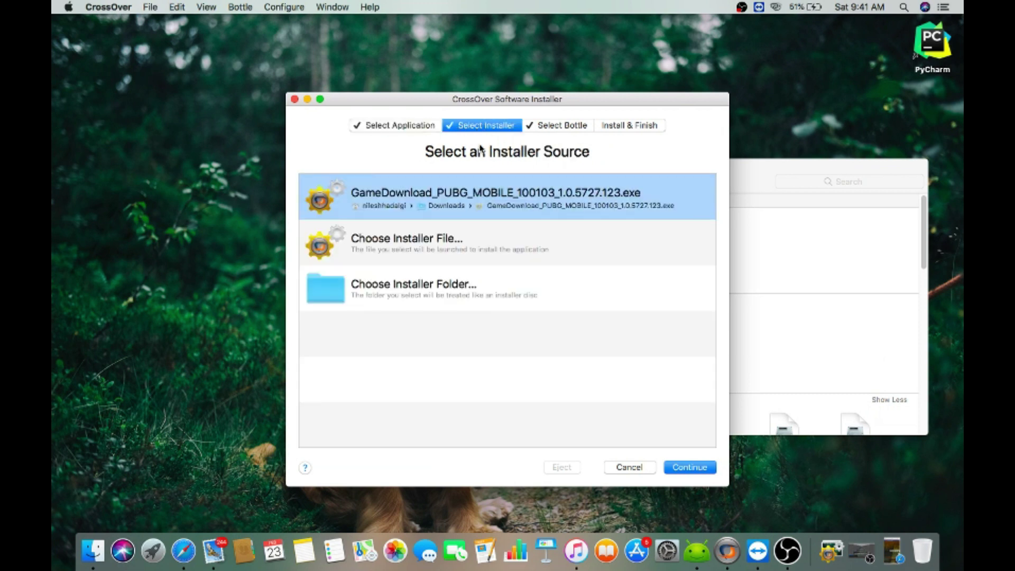
pyautogui.click(555, 128)
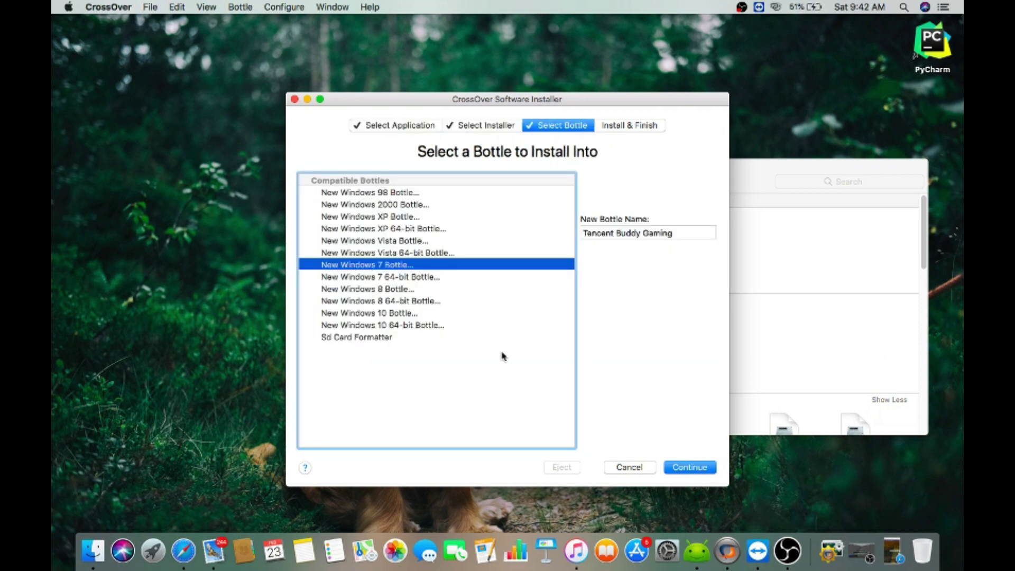
pyautogui.click(632, 127)
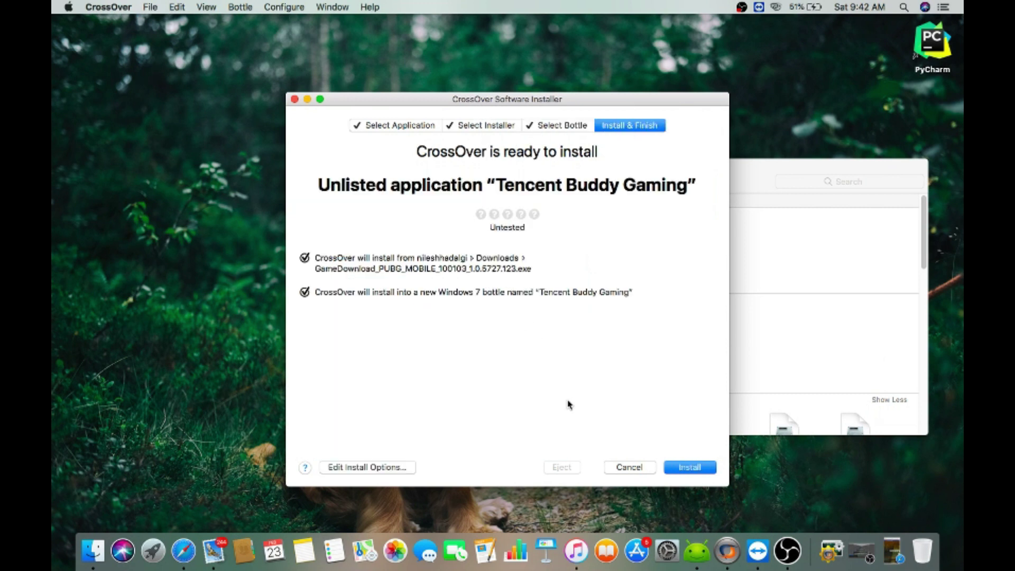
pyautogui.click(714, 469)
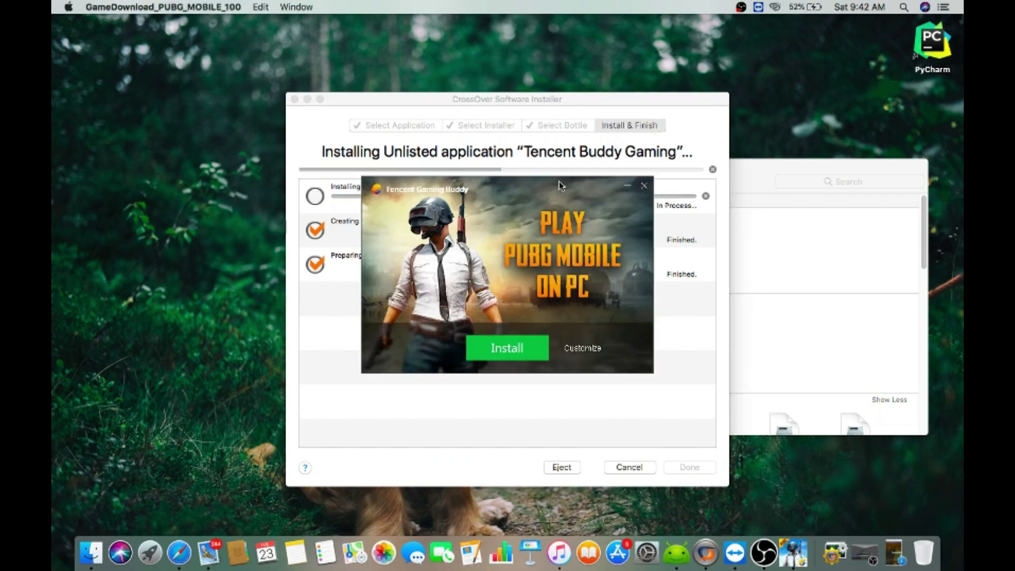
# - Minimize the CrossOver installer and Downloads windows, then start the Tencent Gaming Buddy installation
pyautogui.moveTo(544, 182); pyautogui.dragTo(478, 170)
pyautogui.click(594, 103)
pyautogui.click(308, 99)
pyautogui.moveTo(598, 167); pyautogui.dragTo(605, 118)
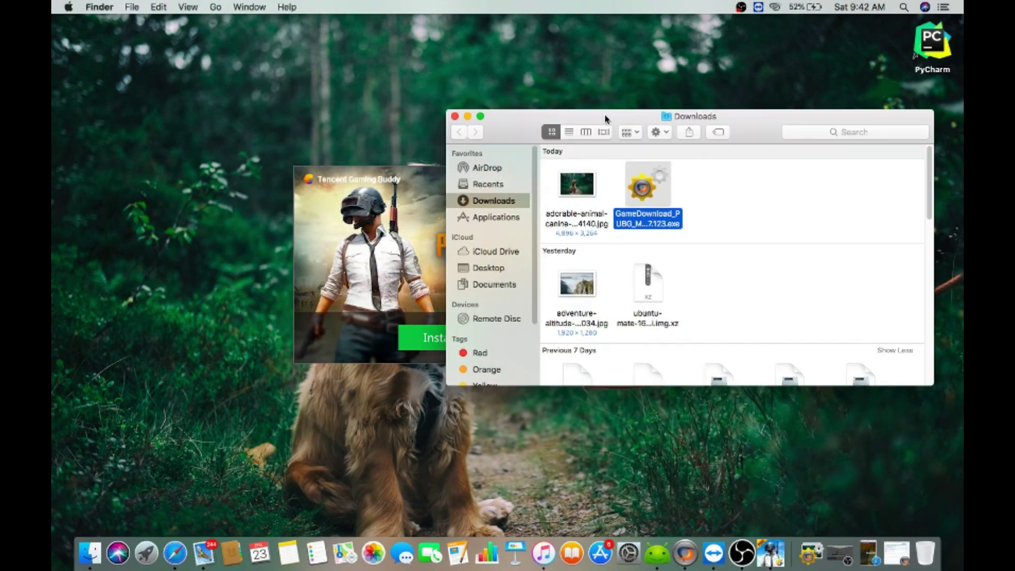
pyautogui.click(468, 115)
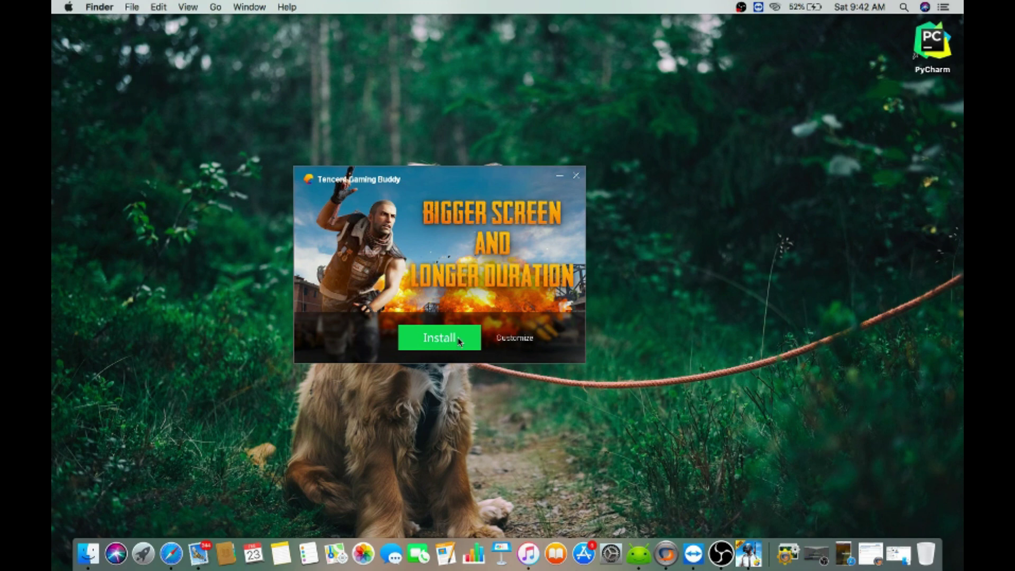
pyautogui.click(458, 340)
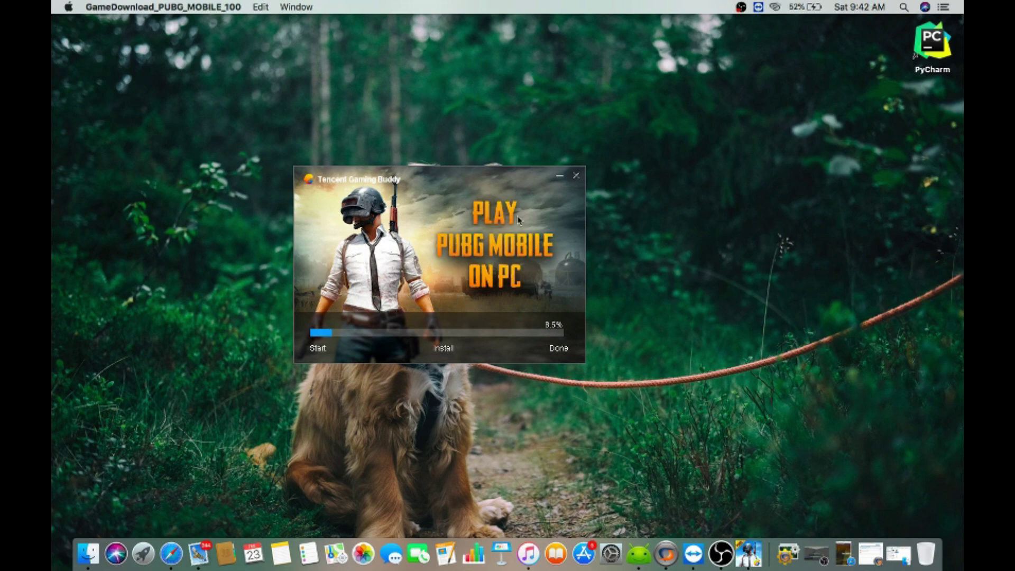
# - Close the Tencent Gaming Buddy installer at about 24.7% and confirm stopping the installation
pyautogui.moveTo(460, 179); pyautogui.dragTo(564, 181)
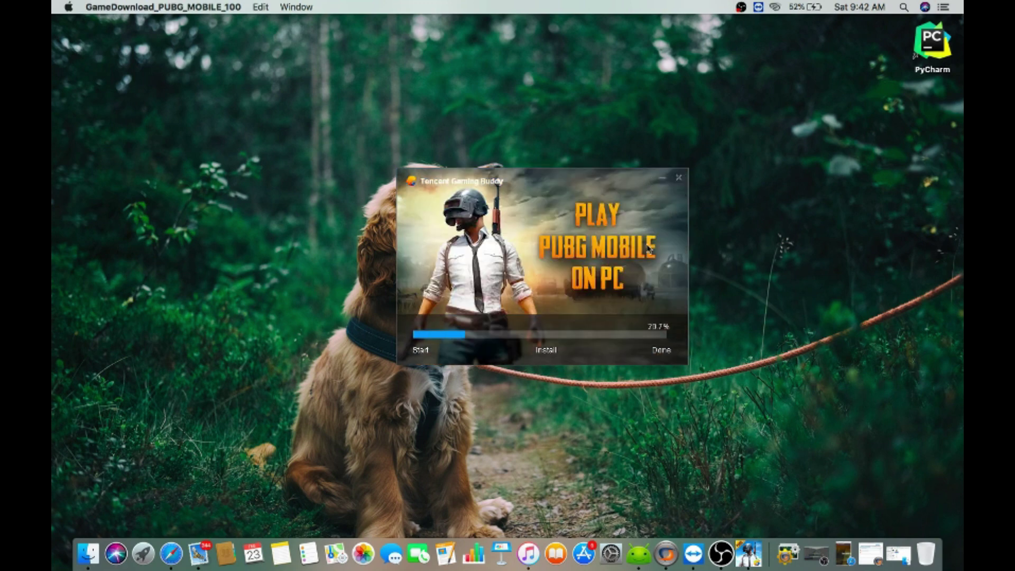
pyautogui.click(679, 177)
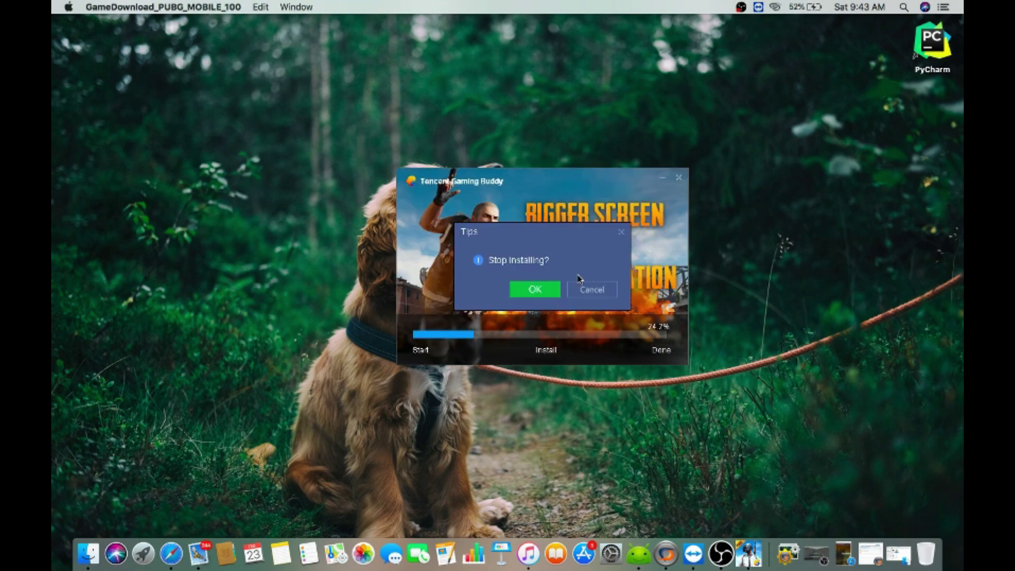
pyautogui.click(539, 289)
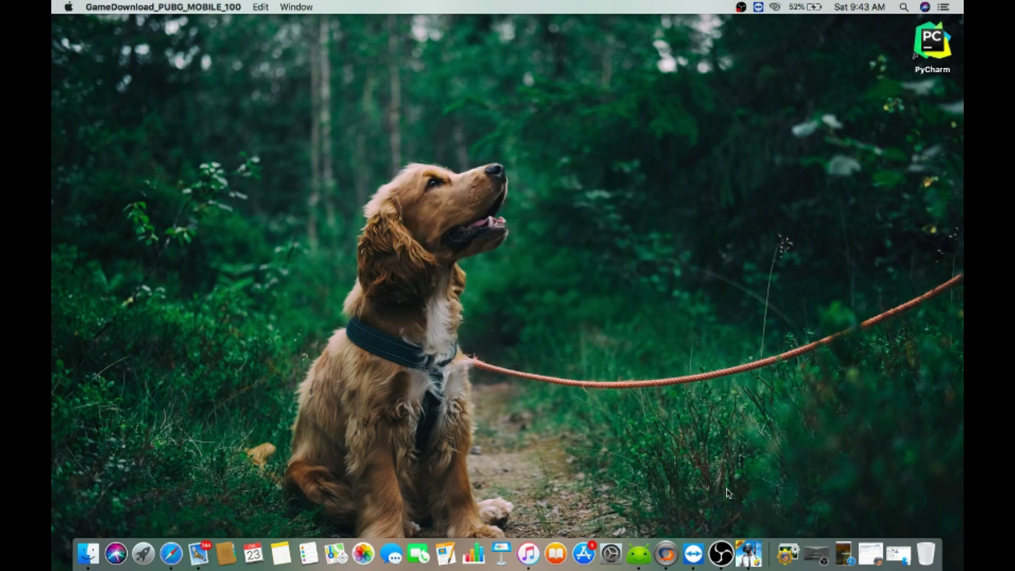